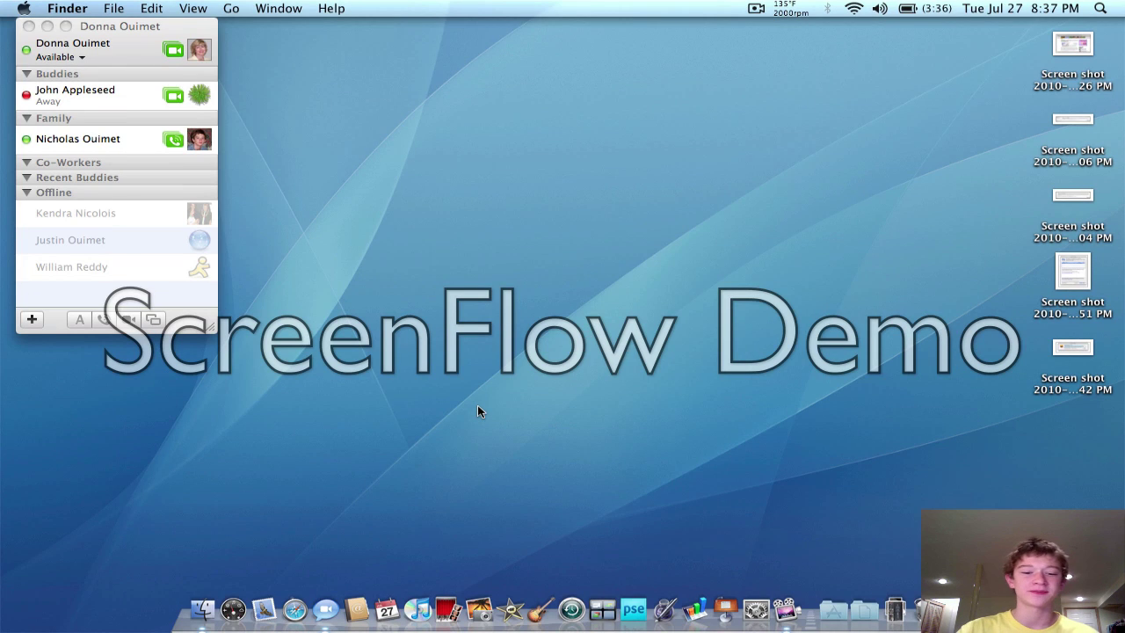
Hide the iChat buddy list and start a Software Update check from the Apple menu.
left_click(146, 28)
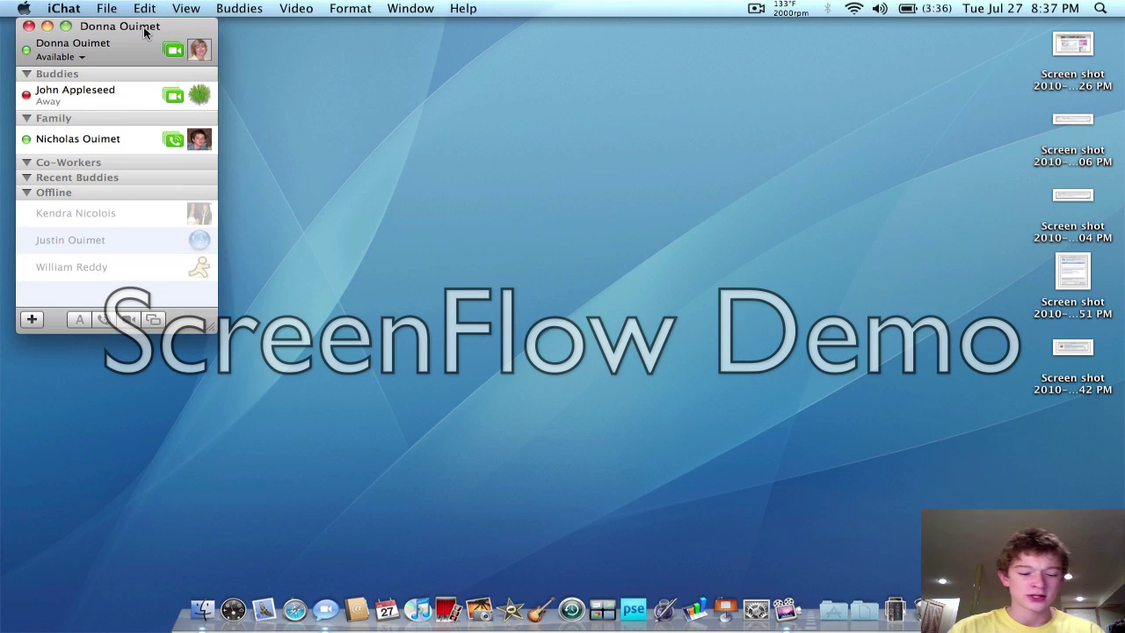
key("super+q")
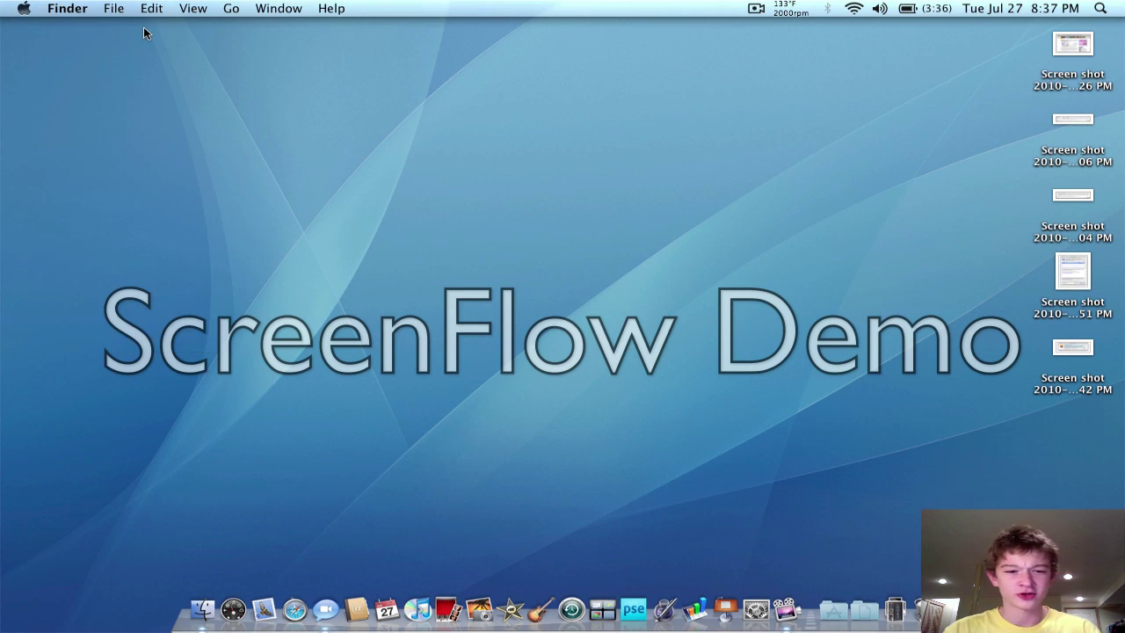
left_click(22, 8)
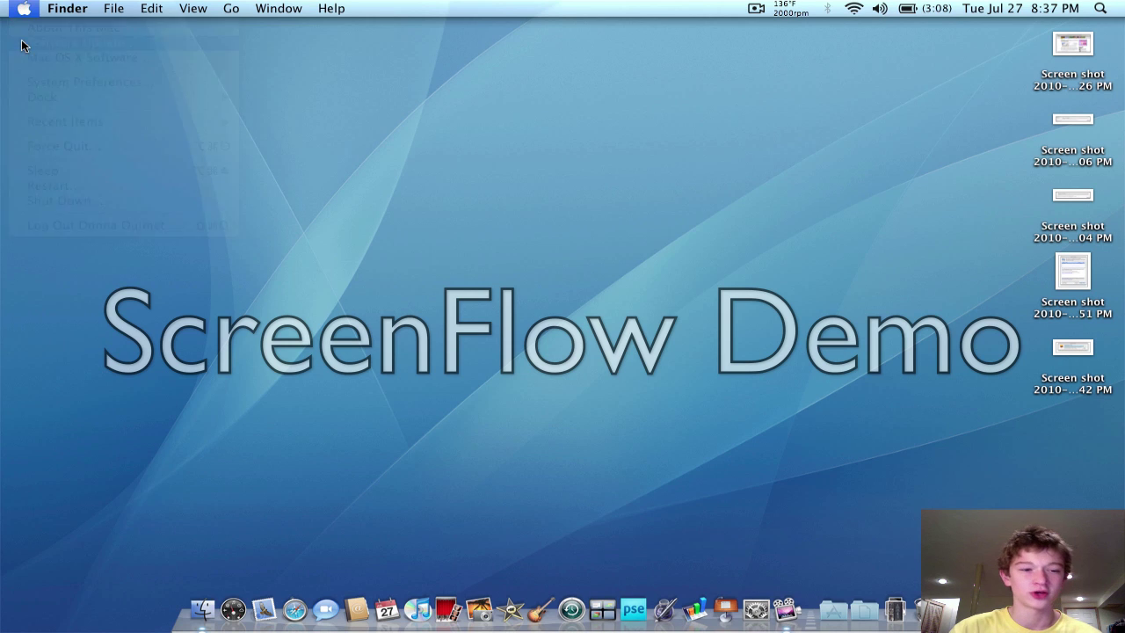
left_click(23, 41)
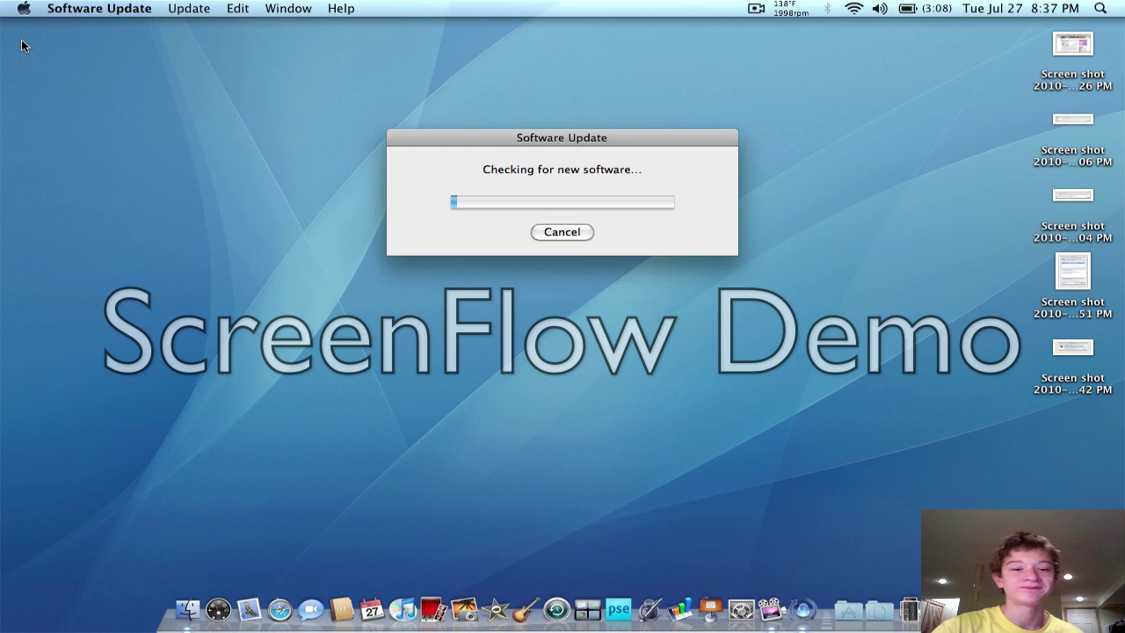
Move the stuck 'Checking for new software' window to just below the menu bar.
left_click_drag(593, 137, 566, 11)
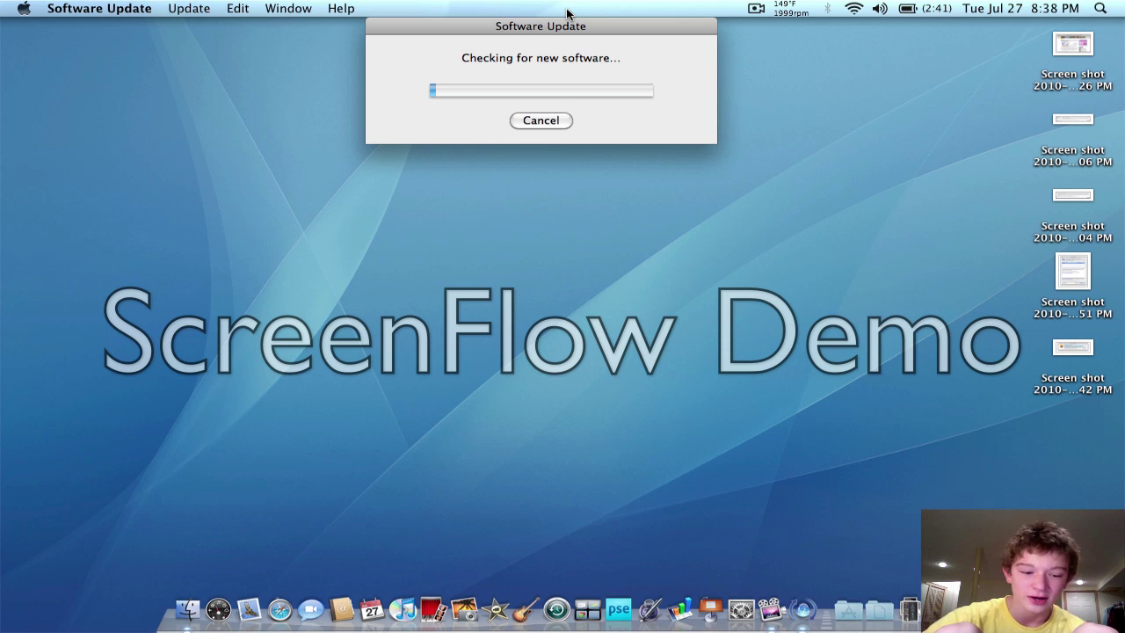
Browse in Finder from Macintosh HD to Library > Updates > 061-7291.
left_click(176, 615)
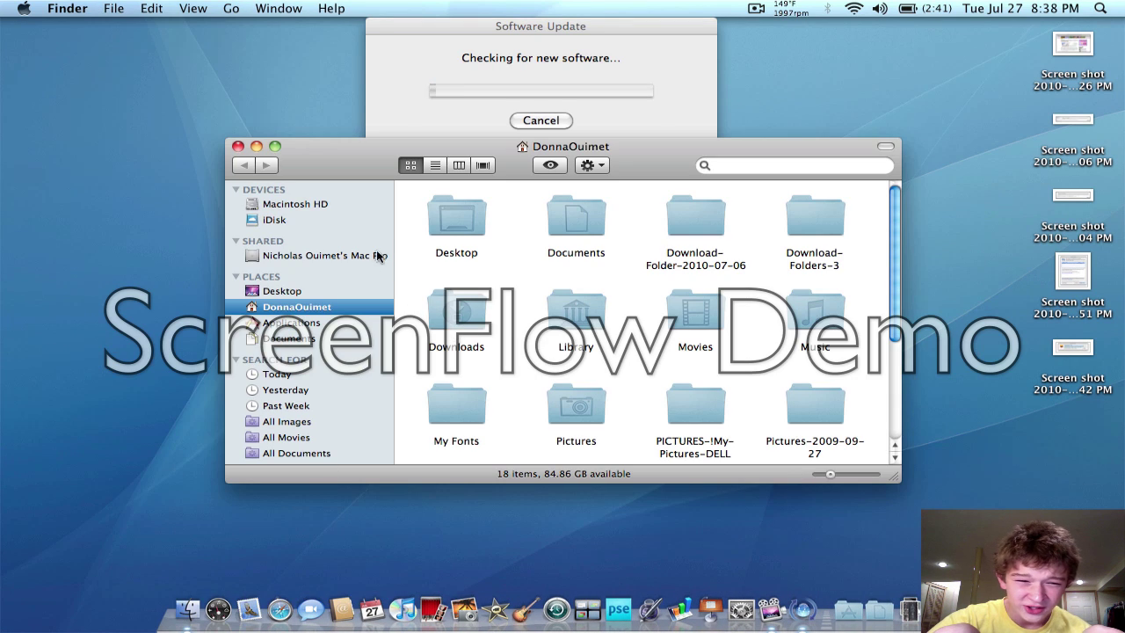
left_click(322, 204)
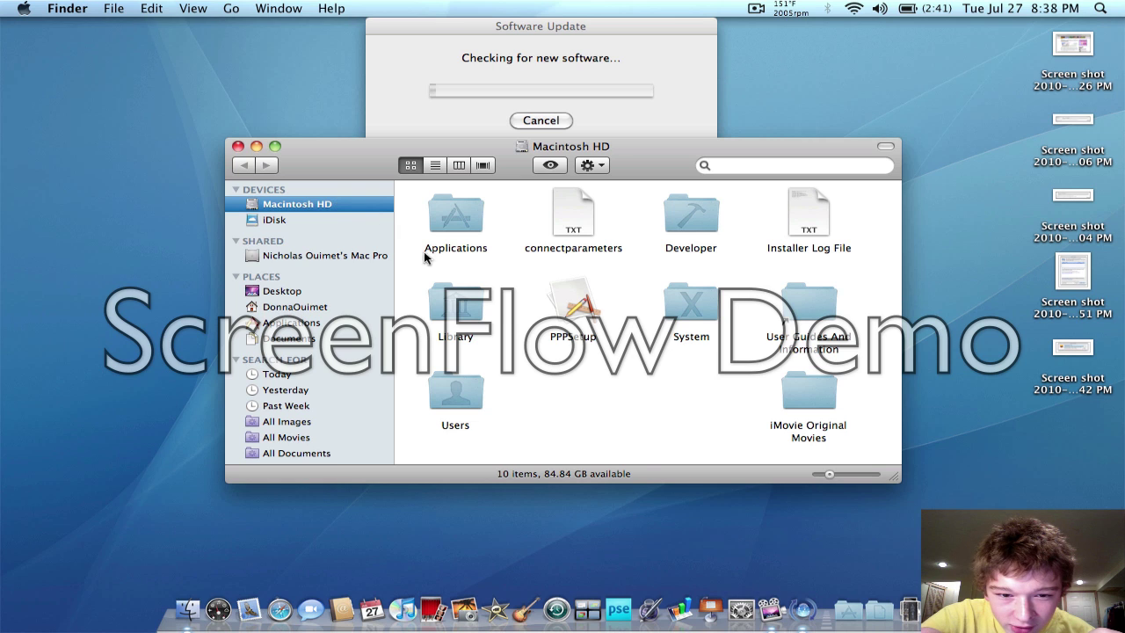
left_click(466, 303)
double_click(466, 304)
scroll(464, 296, "down", 10)
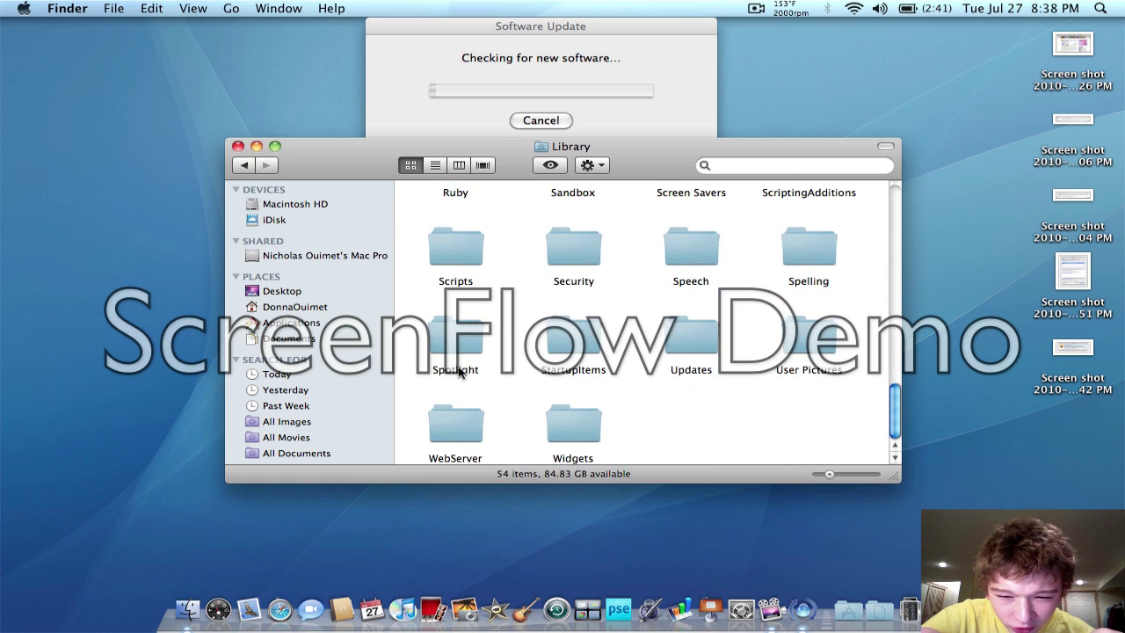
left_click(673, 341)
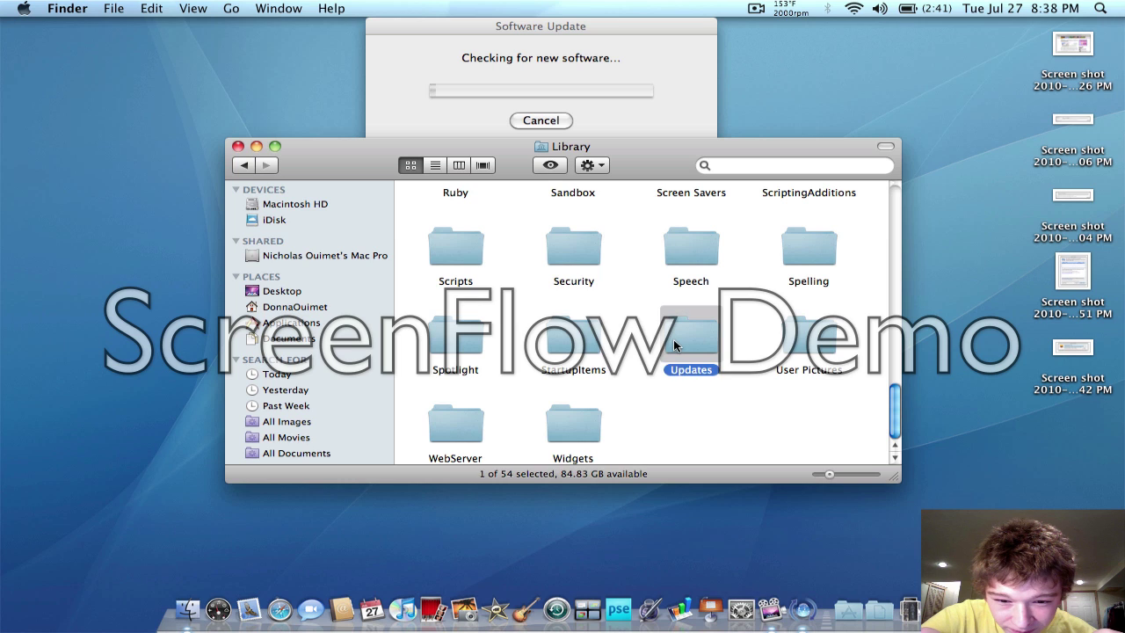
double_click(673, 341)
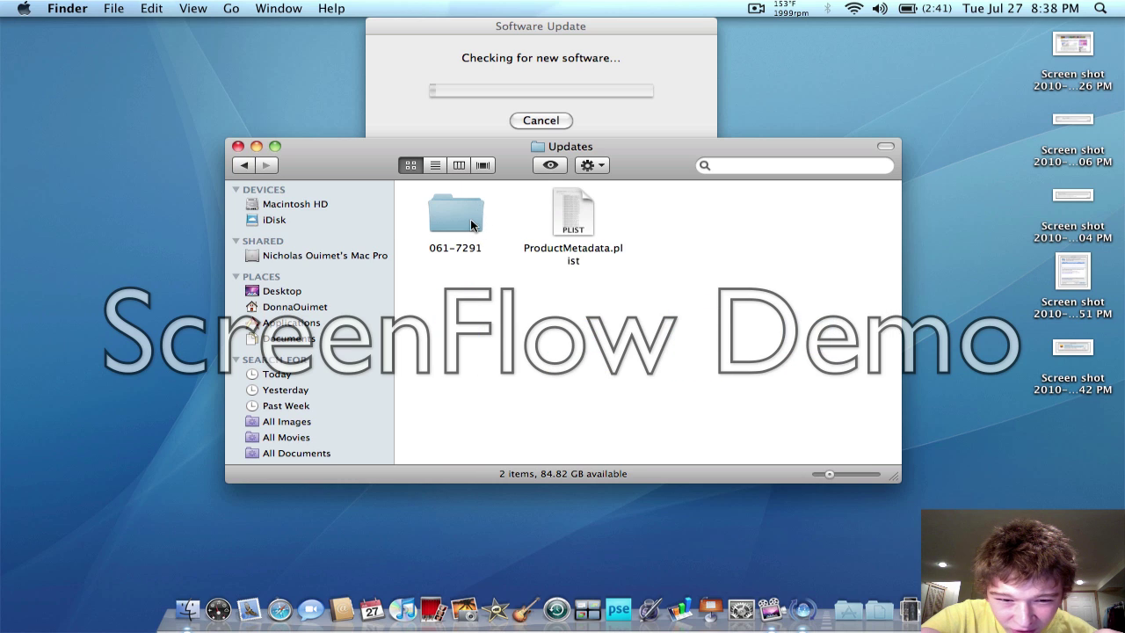
double_click(471, 225)
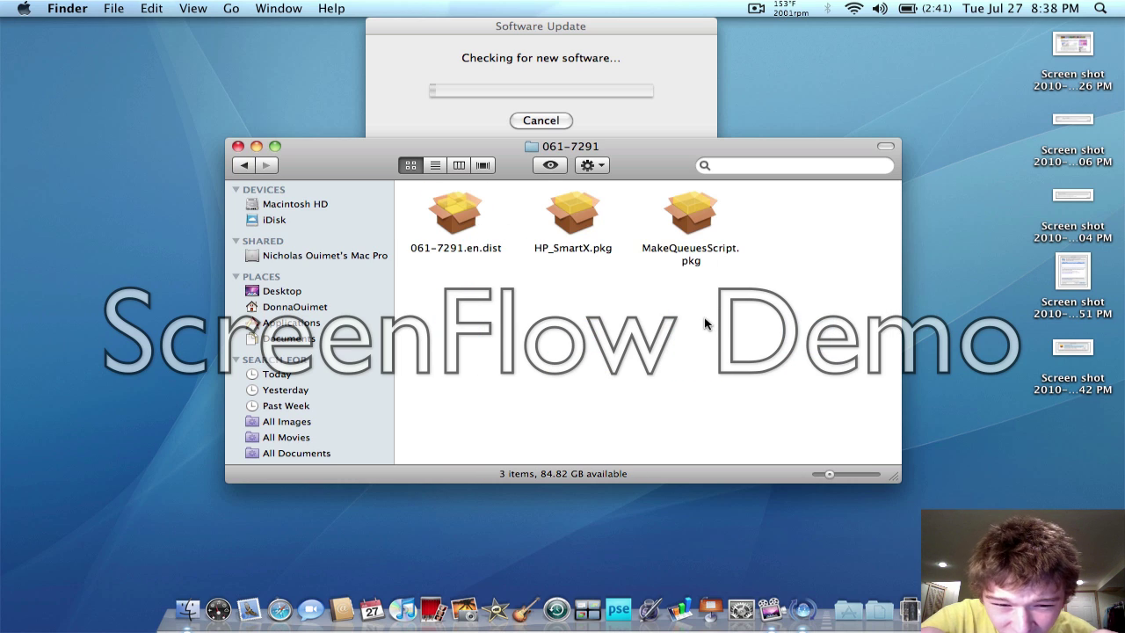
Cancel the stuck update check and return to the Library folder.
key("super+bracketleft")
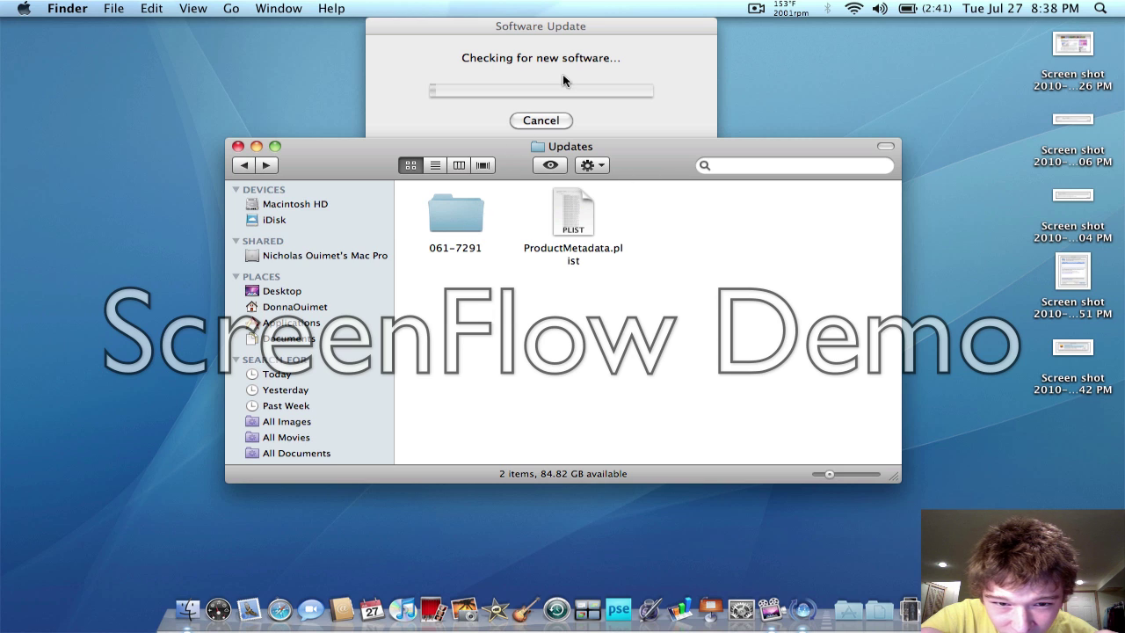
left_click(540, 120)
key("super+bracketleft")
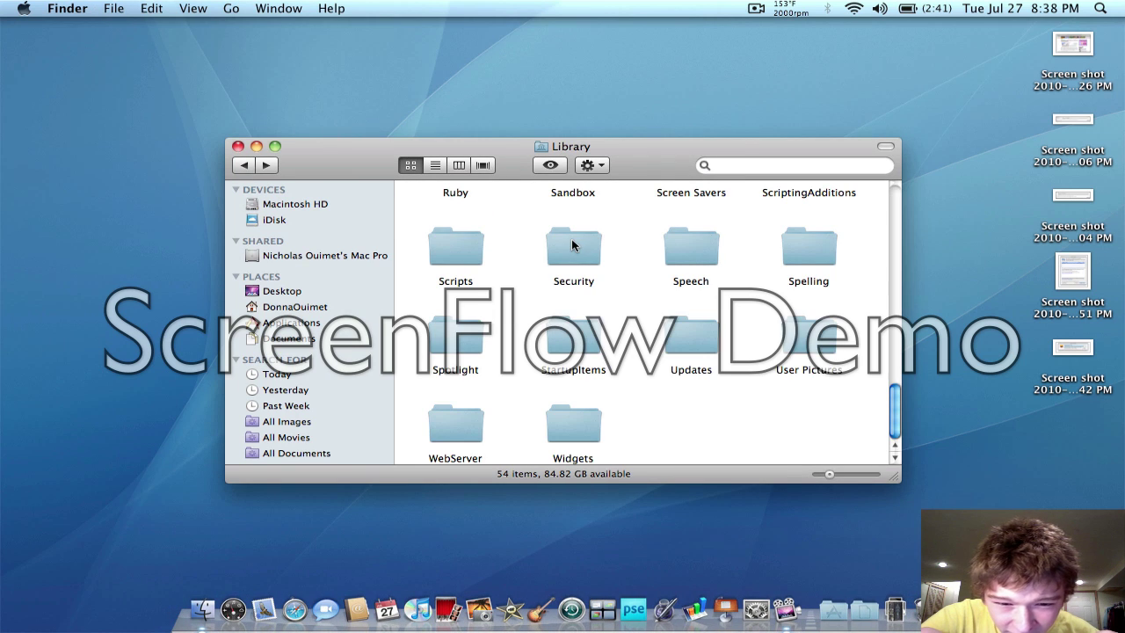
Inspect the Updates > 061-7291 folder and MakeQueuesScript.pkg, then return to Library.
left_click(691, 334)
double_click(689, 326)
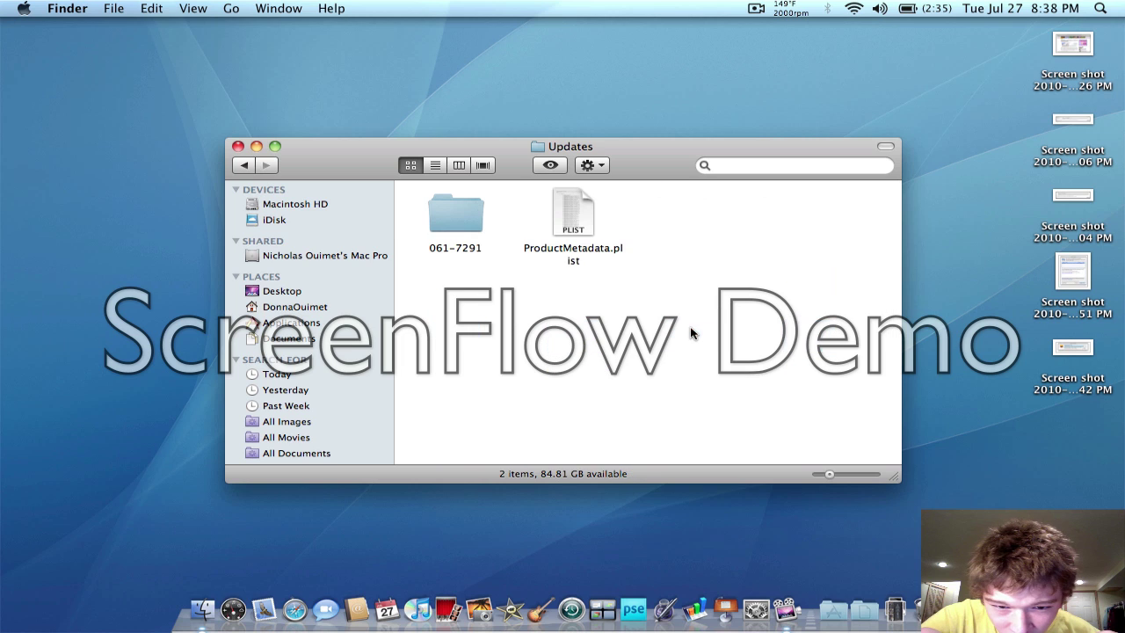
double_click(447, 216)
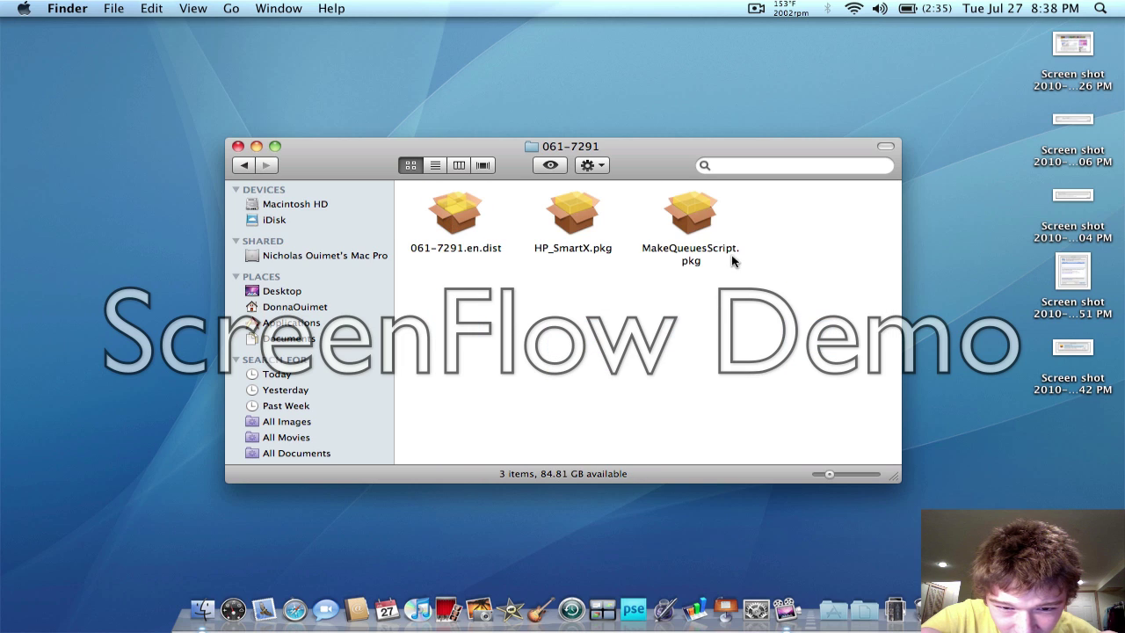
left_click(695, 225)
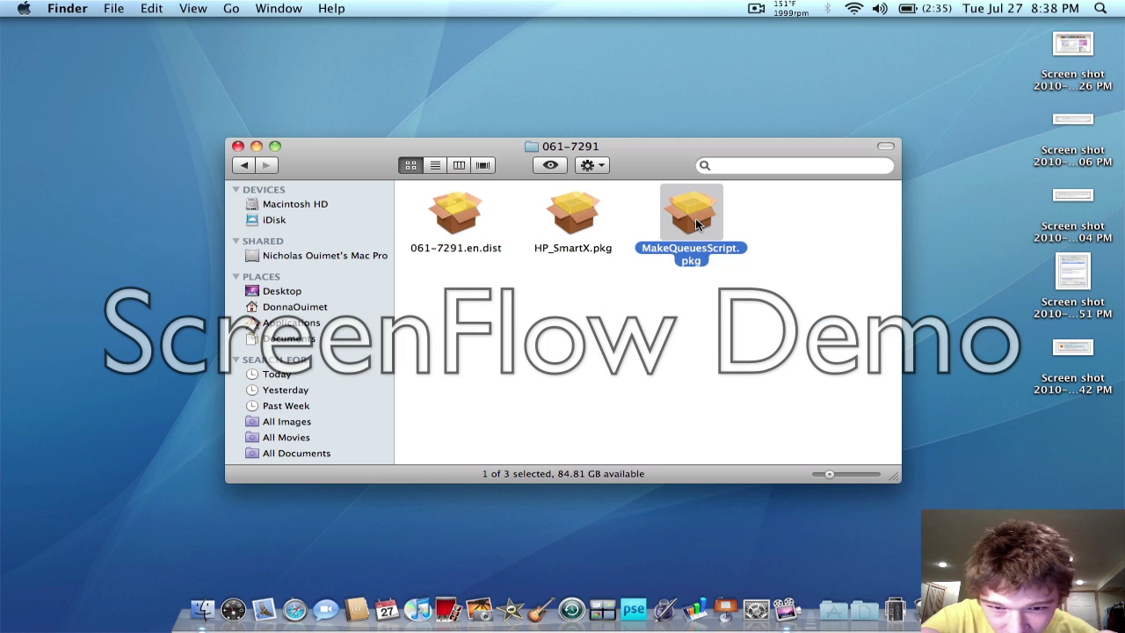
key("super+bracketleft")
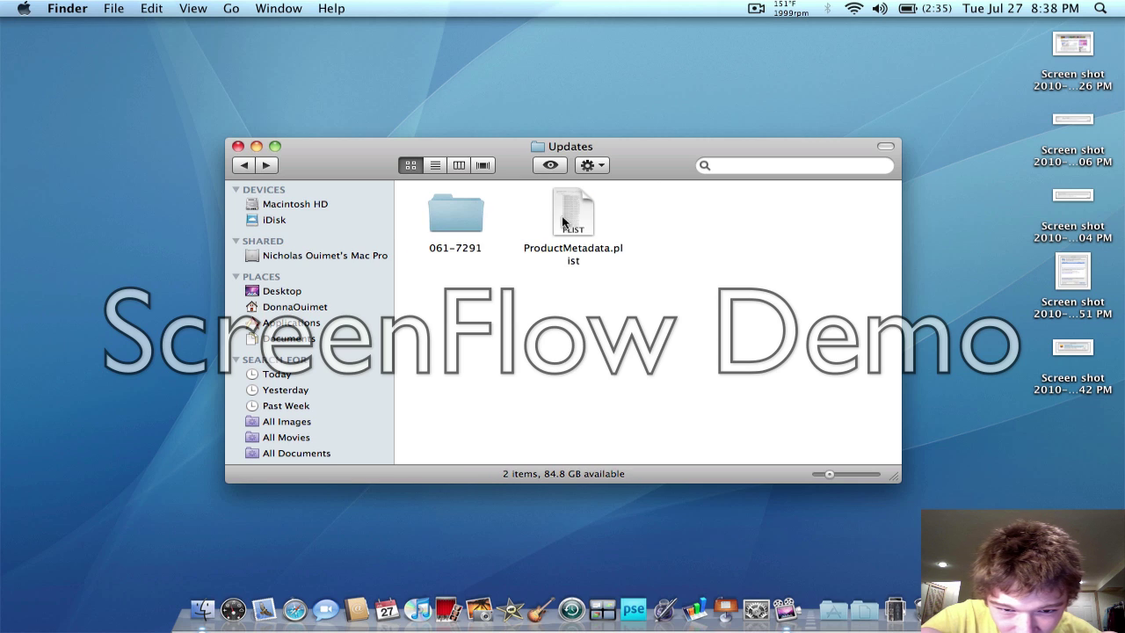
left_click(244, 166)
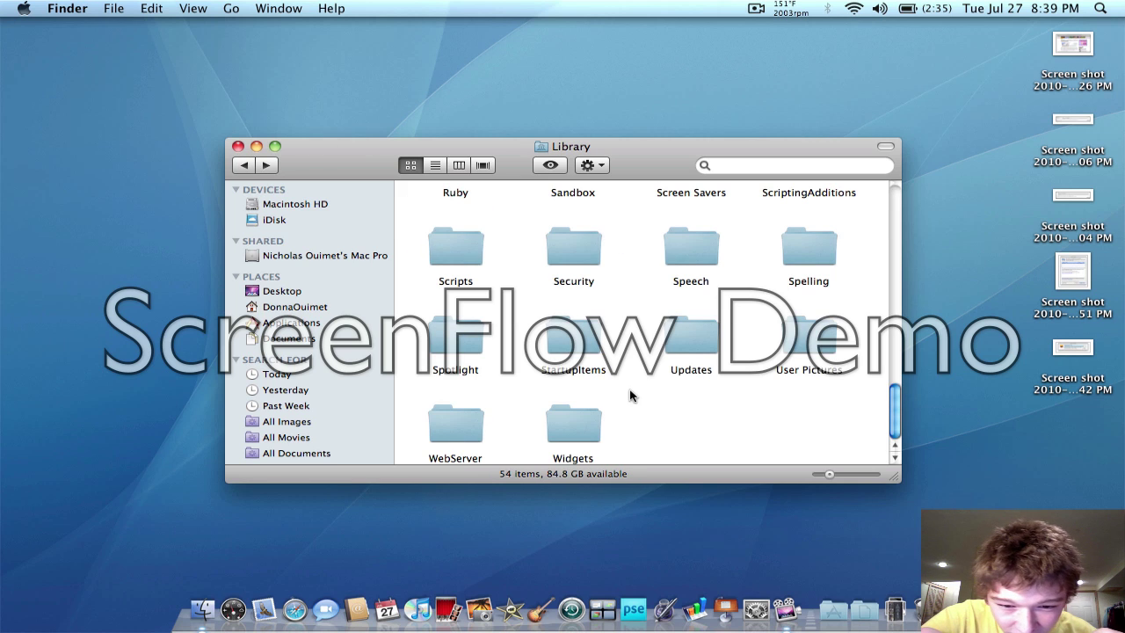
Move the Updates folder to the Trash and permanently empty the Trash.
left_click(685, 341)
left_click_drag(683, 342, 914, 606)
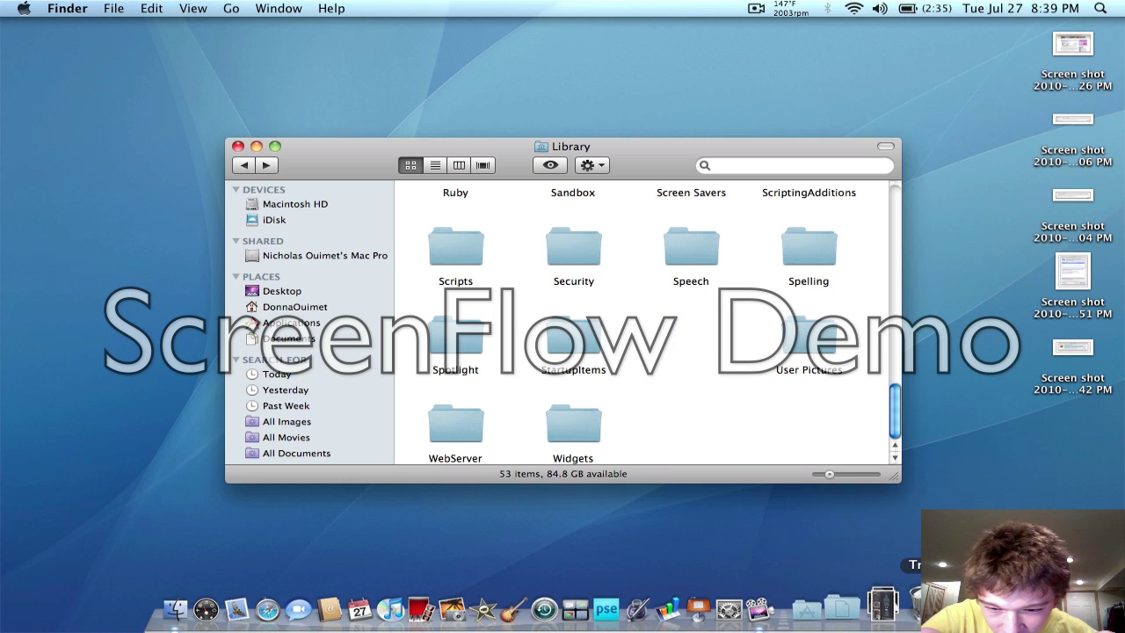
key("super+shift+BackSpace")
left_click(658, 232)
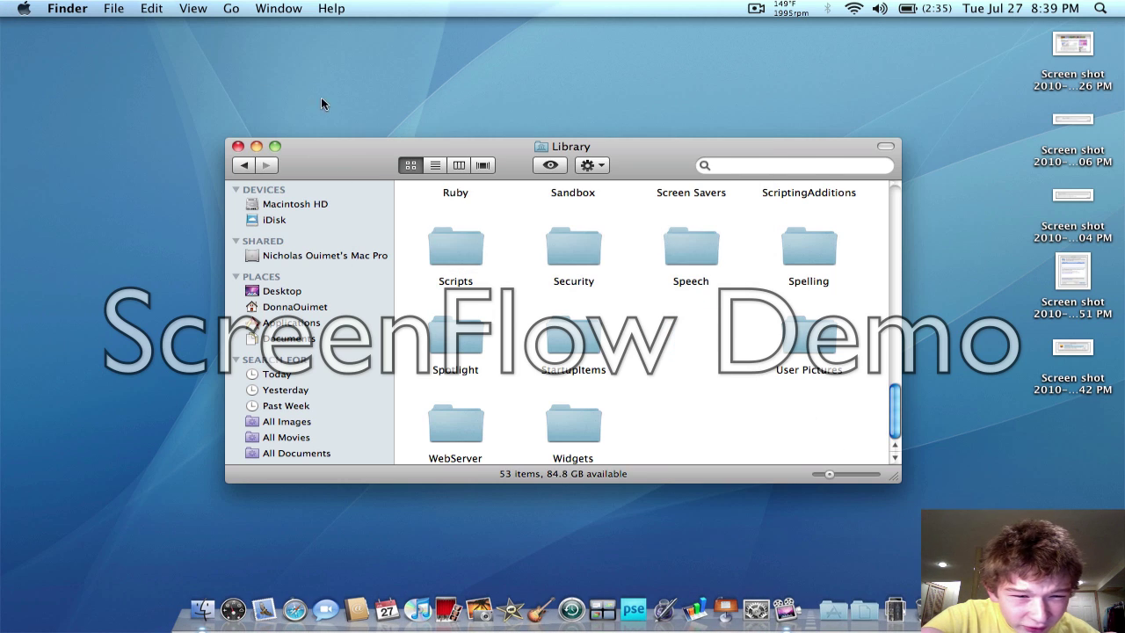
Move the Library window top-left, rerun Software Update, and shift its dialog aside.
left_click_drag(332, 155, 126, 5)
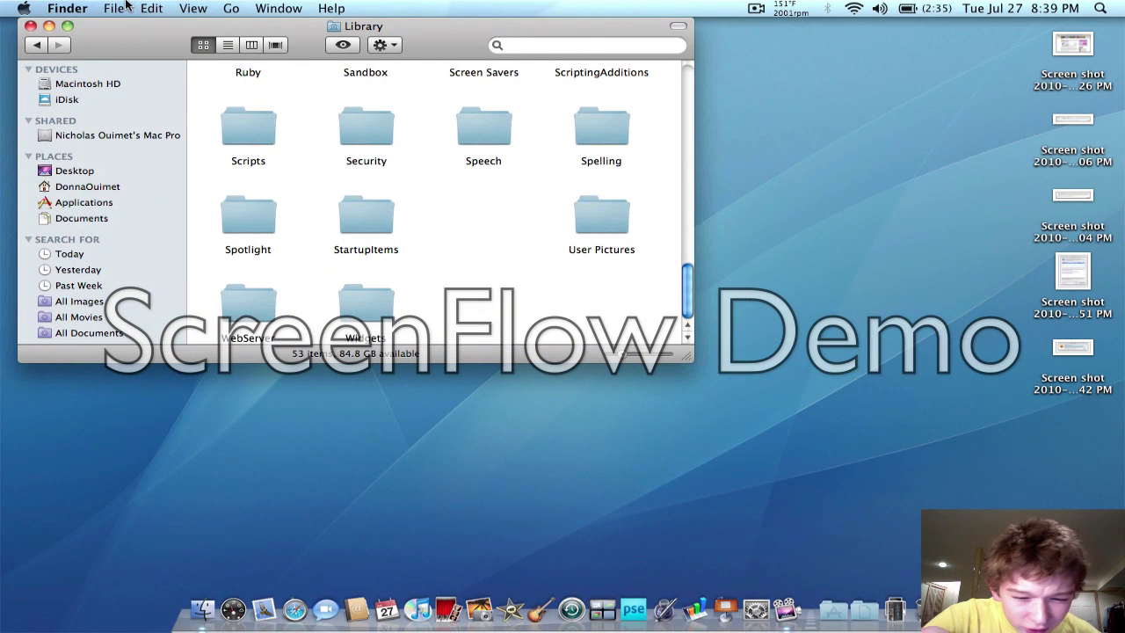
left_click(19, 8)
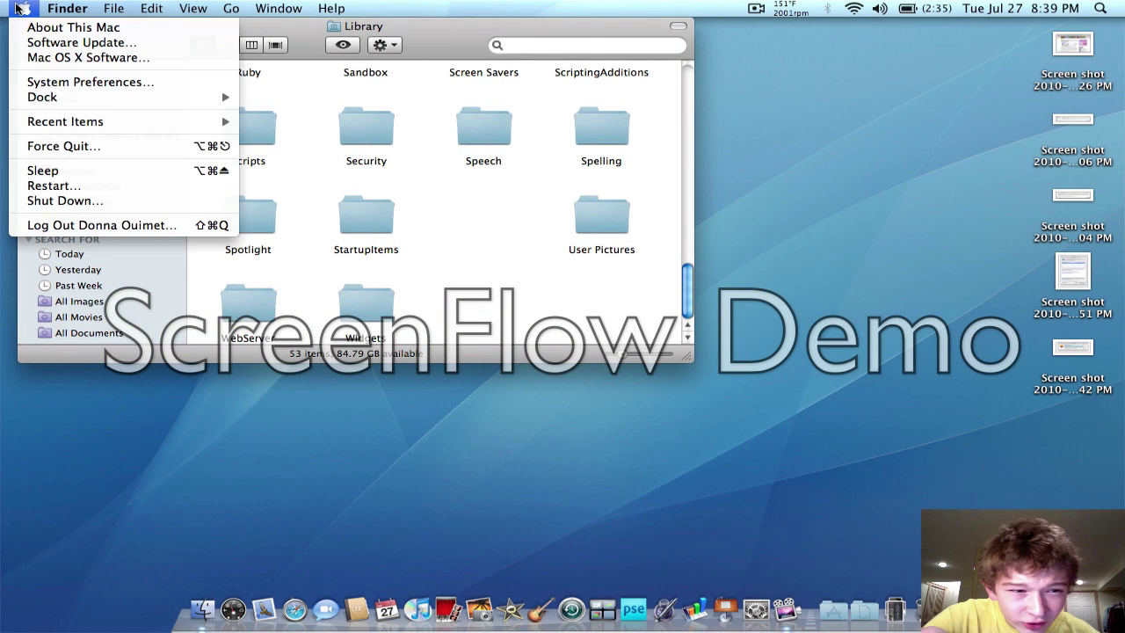
left_click(51, 44)
left_click_drag(638, 133, 812, 63)
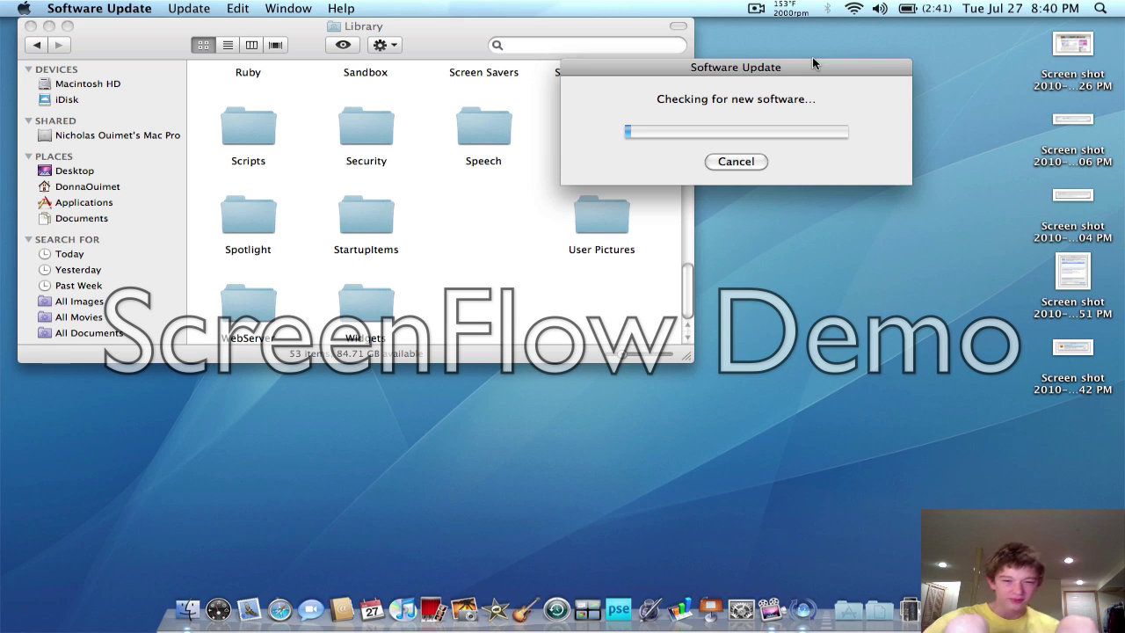
Cancel the check and reopen Macintosh HD's Library, now 53 items without Updates.
left_click(737, 161)
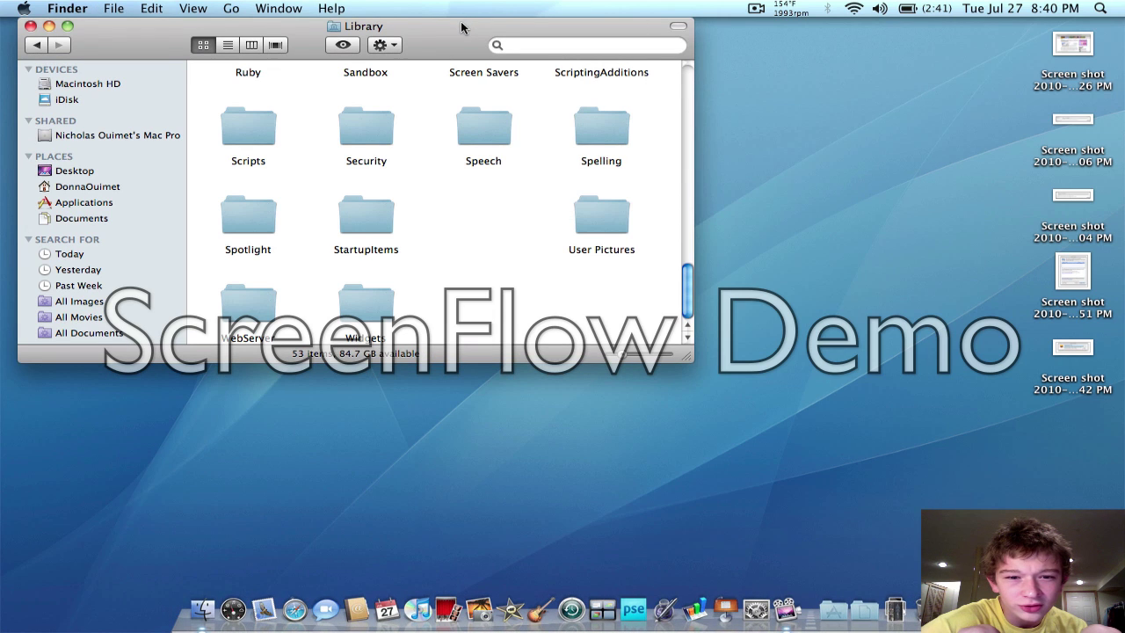
left_click_drag(461, 28, 473, 28)
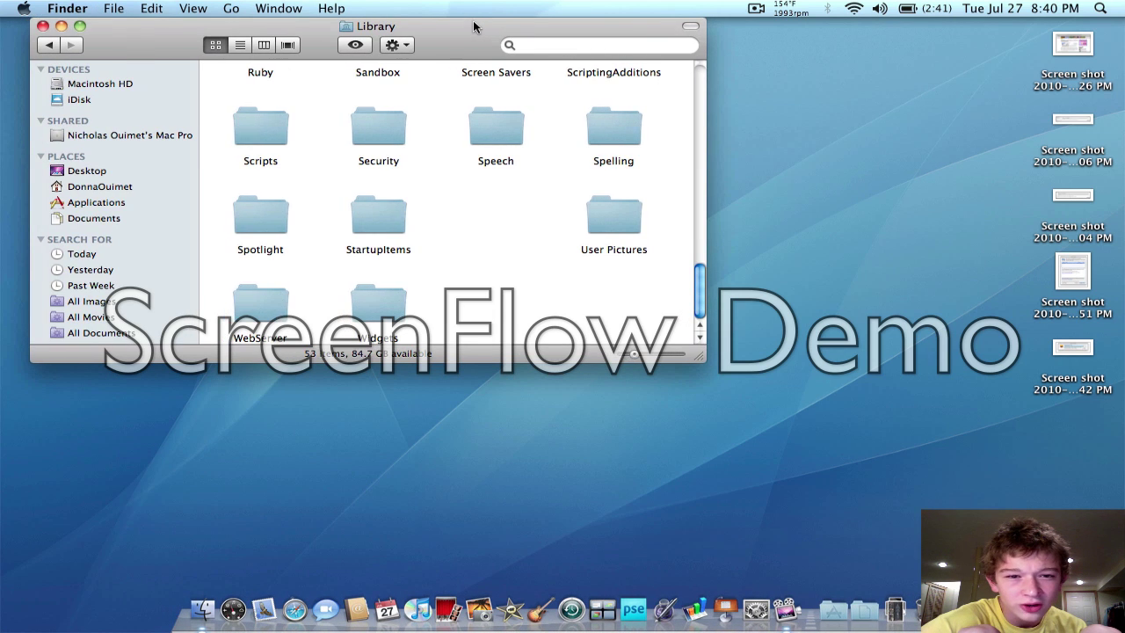
left_click(43, 26)
left_click(202, 608)
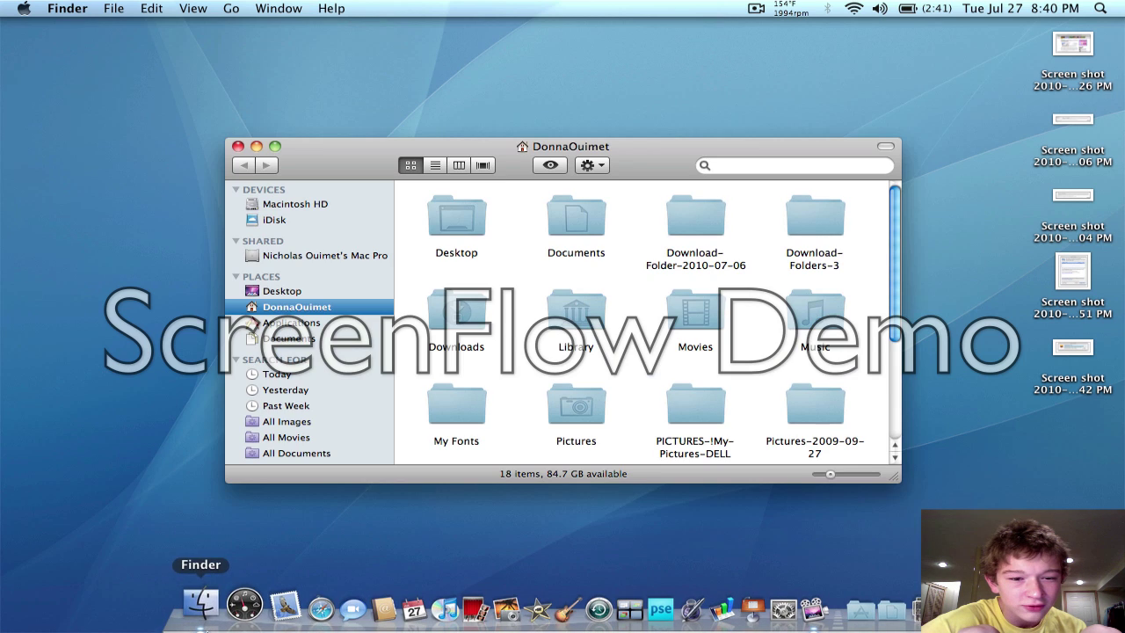
left_click(293, 204)
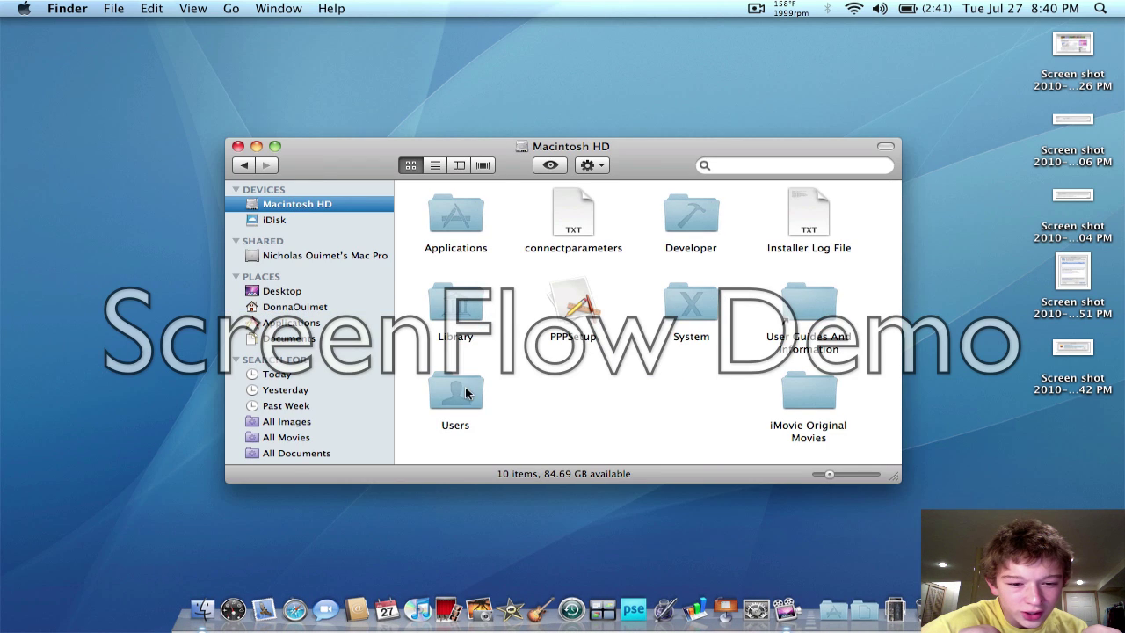
double_click(457, 308)
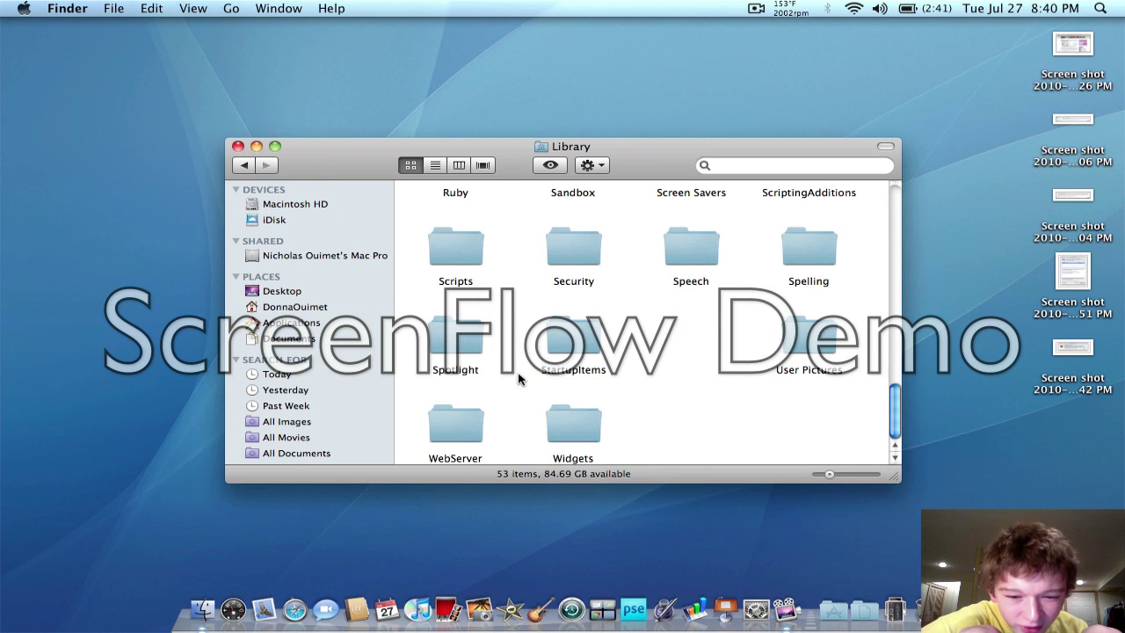